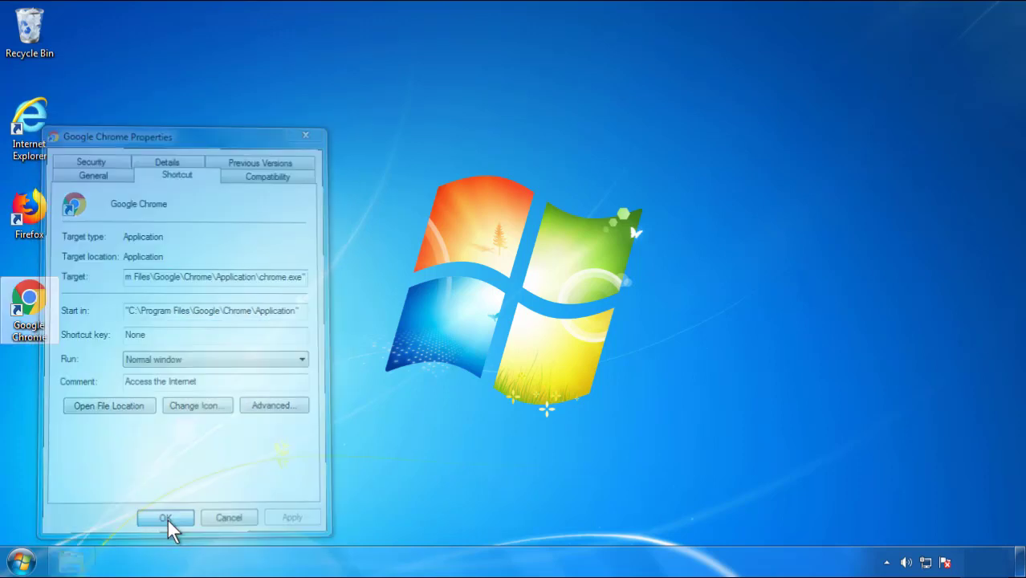
Step: Confirm the Chrome shortcut's Target ends at chrome.exe and close its Properties
click(22, 563)
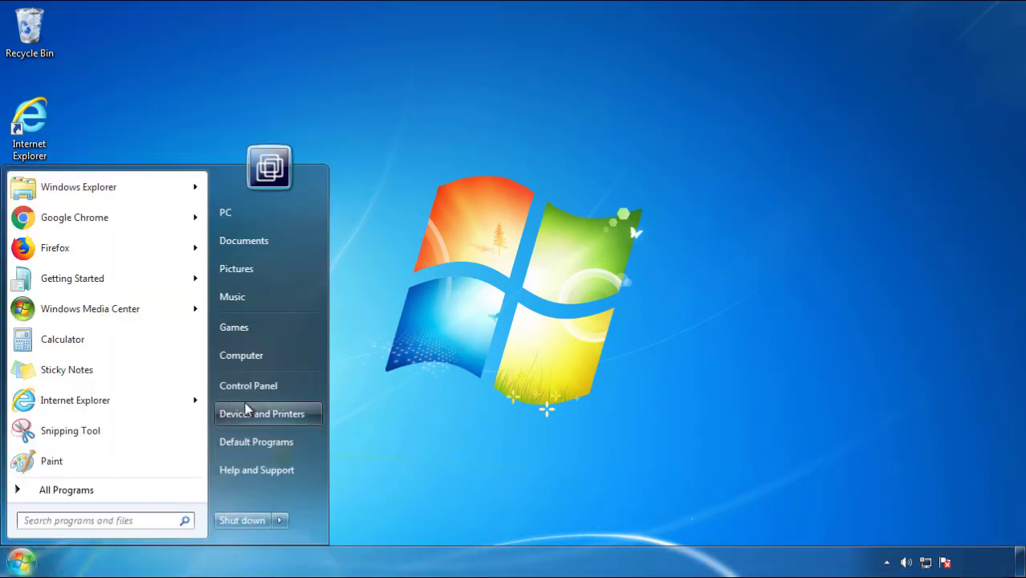
Step: Open the installed programs list in Control Panel, sorted by Installed On with newest first
click(257, 383)
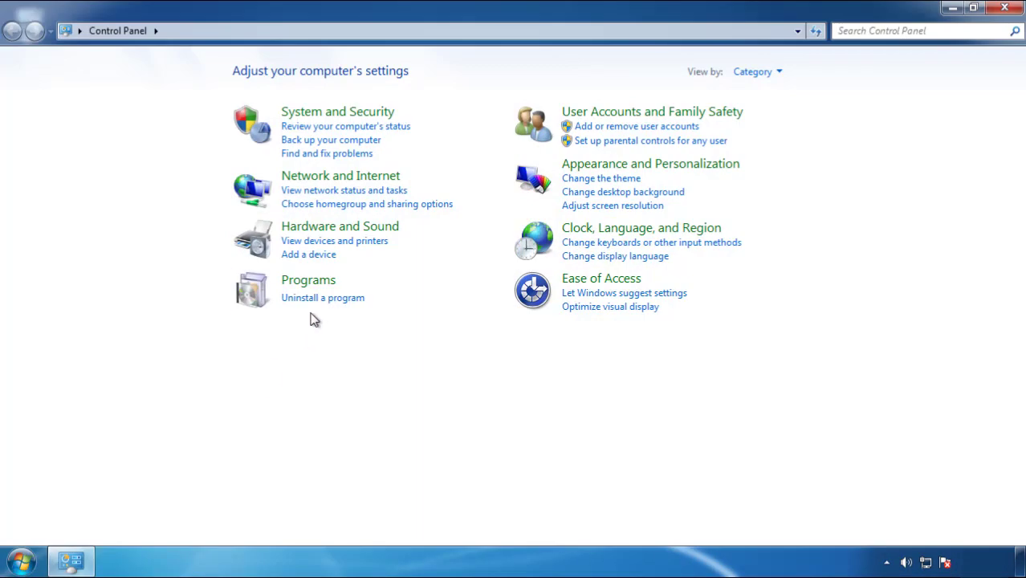
click(319, 301)
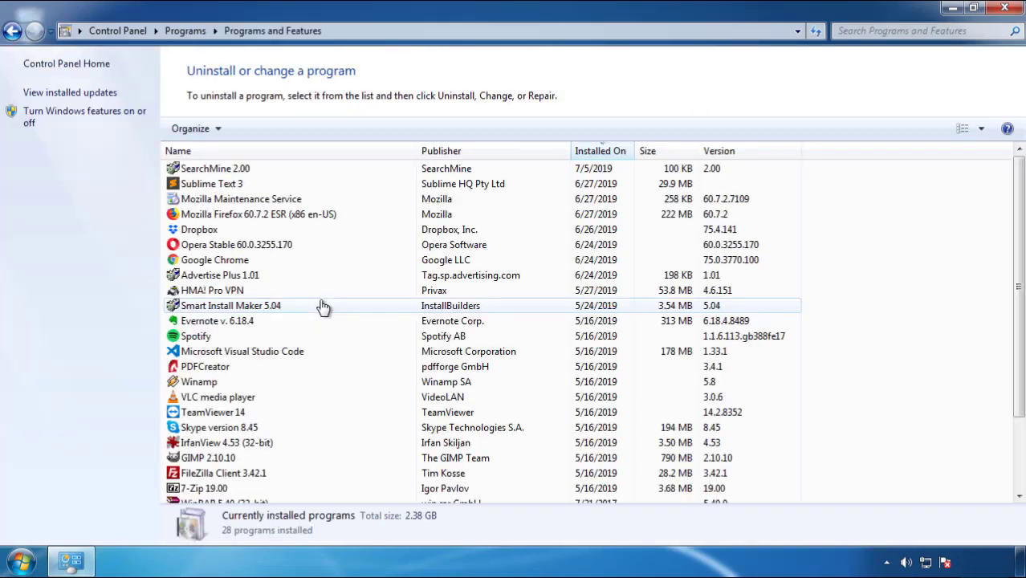
click(600, 151)
click(598, 153)
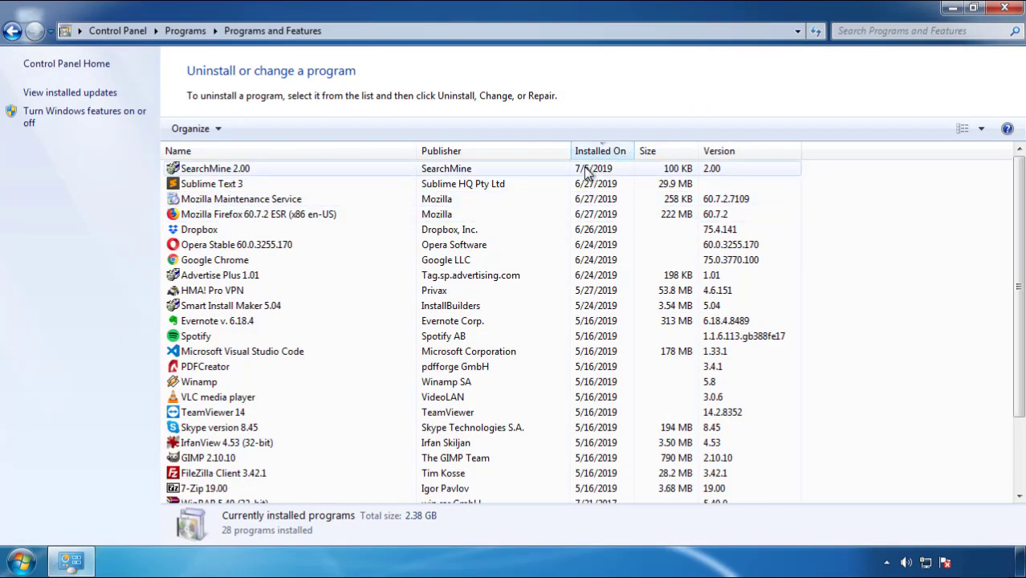
Step: Uninstall SearchMine 2.00 and close Programs and Features
click(217, 170)
click(256, 128)
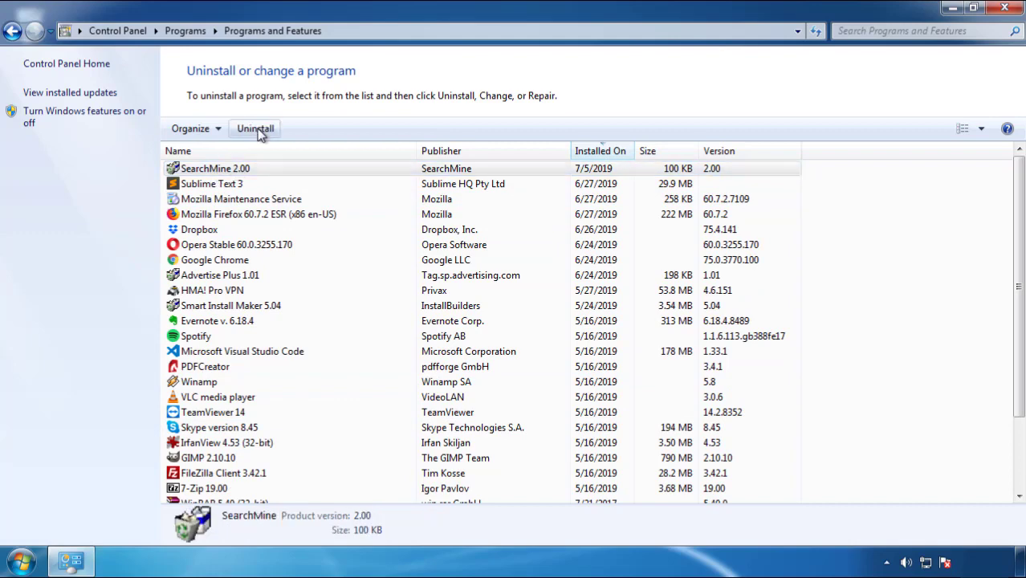
click(600, 426)
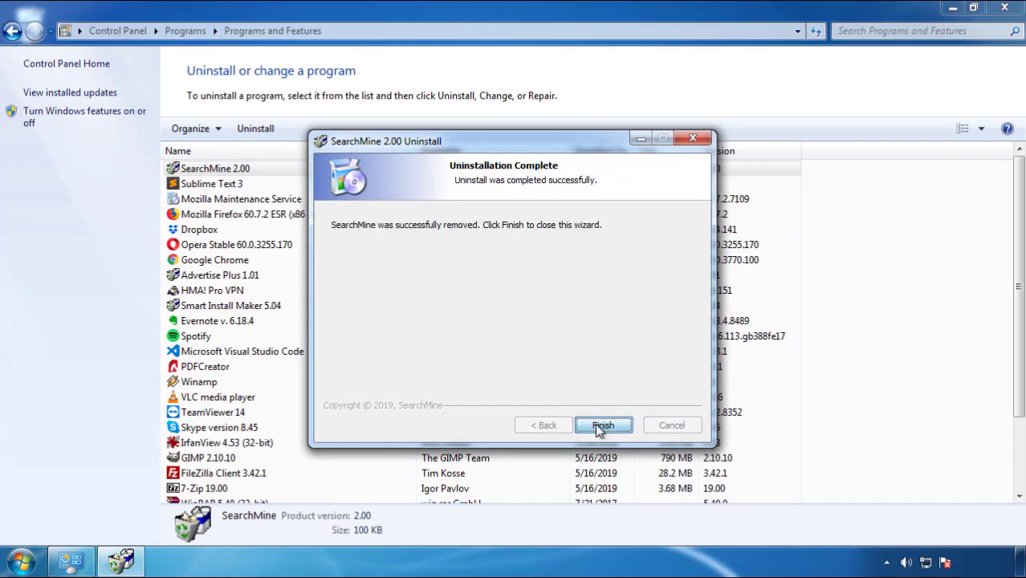
click(598, 426)
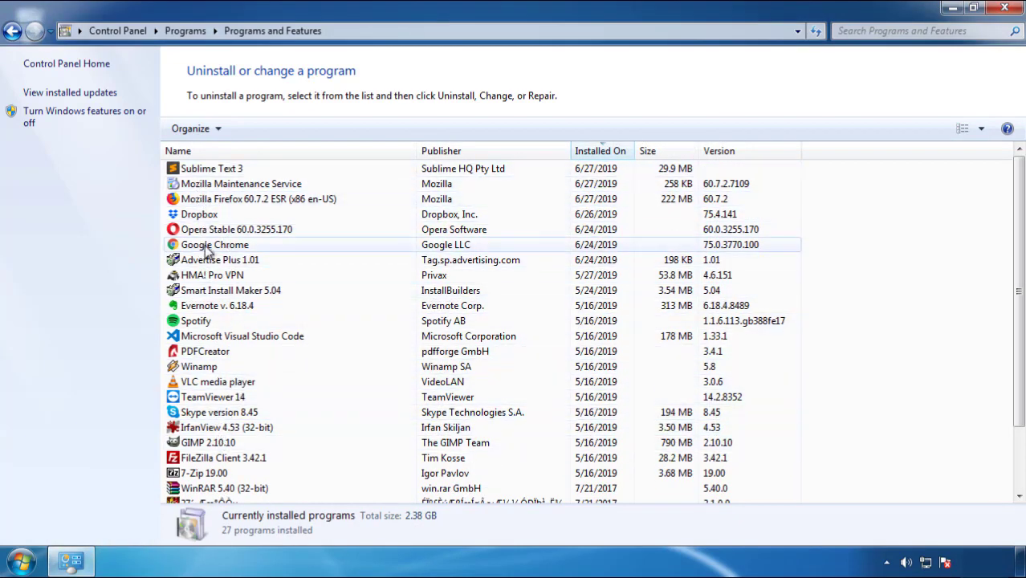
click(1006, 10)
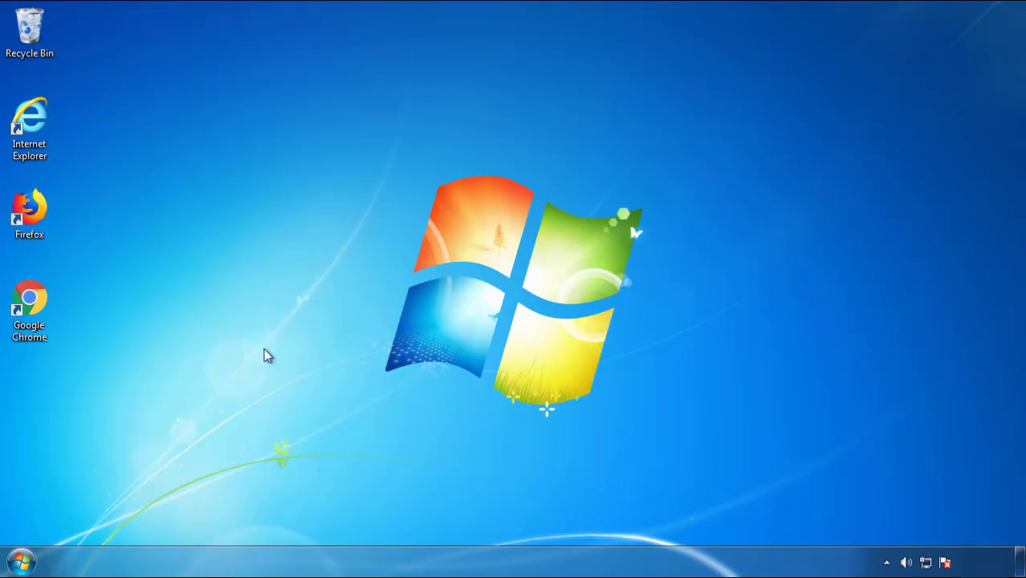
Step: Restart the PC and pick Safe Mode from the F8 boot options
click(19, 564)
click(278, 522)
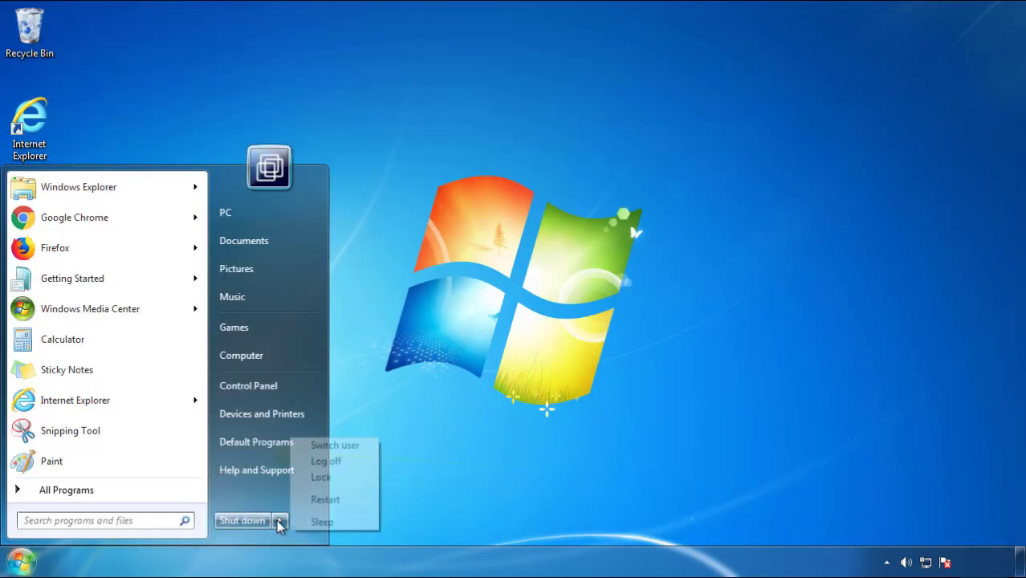
click(534, 438)
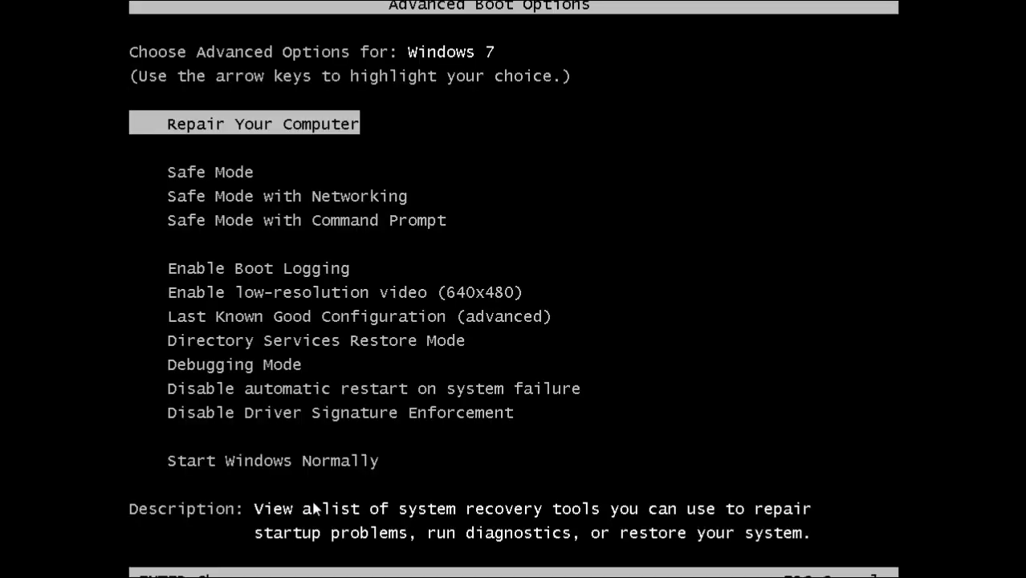
key(Down)
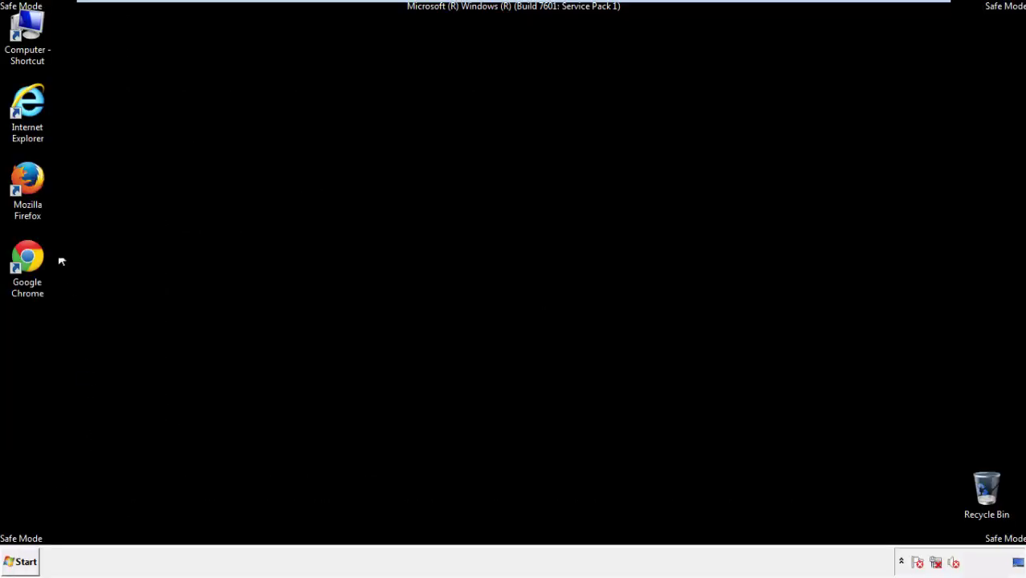
Step: Launch Firefox, decline the default-browser prompt, and show the Menu Bar
double_click(35, 184)
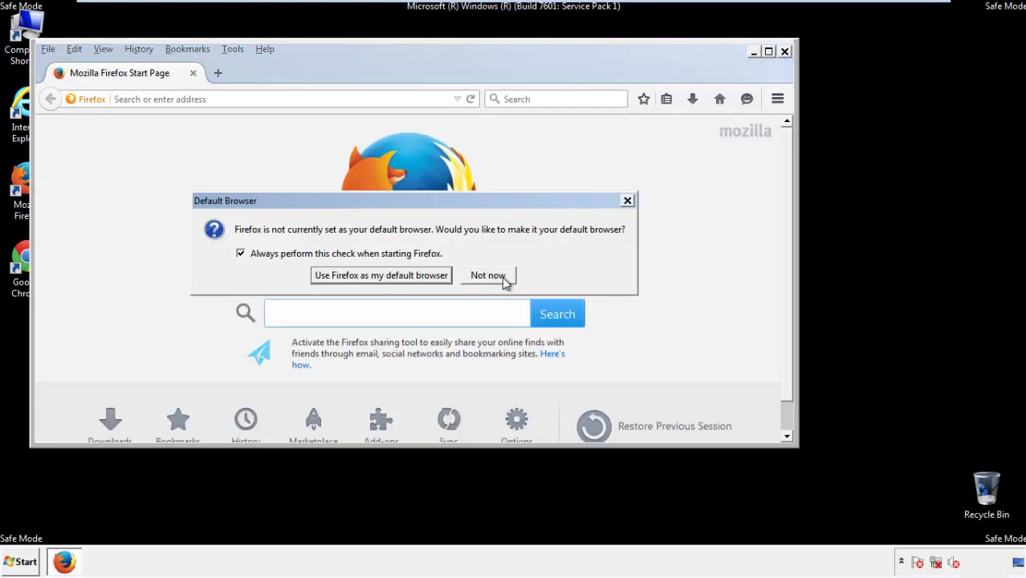
click(501, 276)
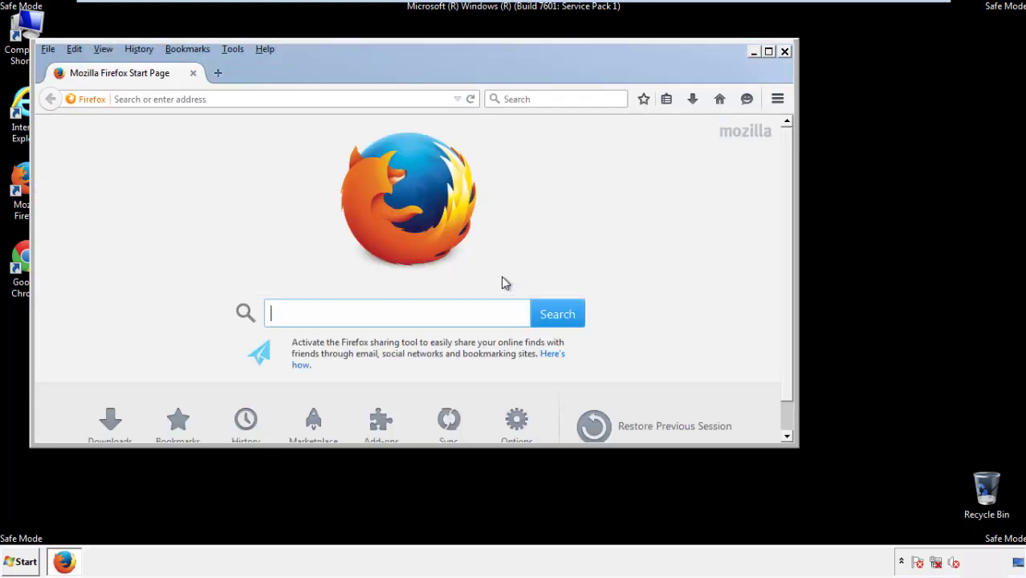
right_click(317, 71)
click(346, 122)
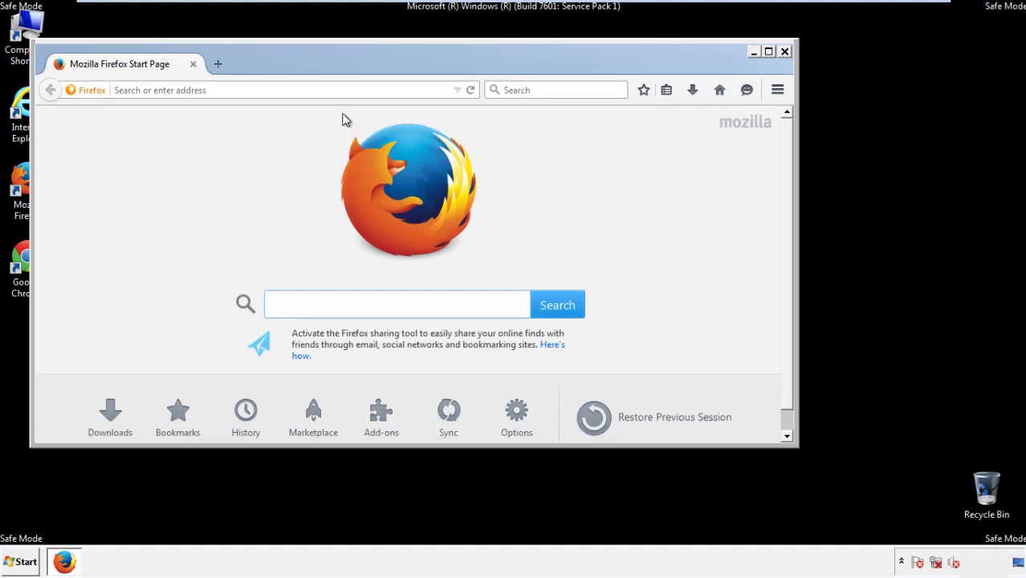
right_click(324, 71)
click(334, 123)
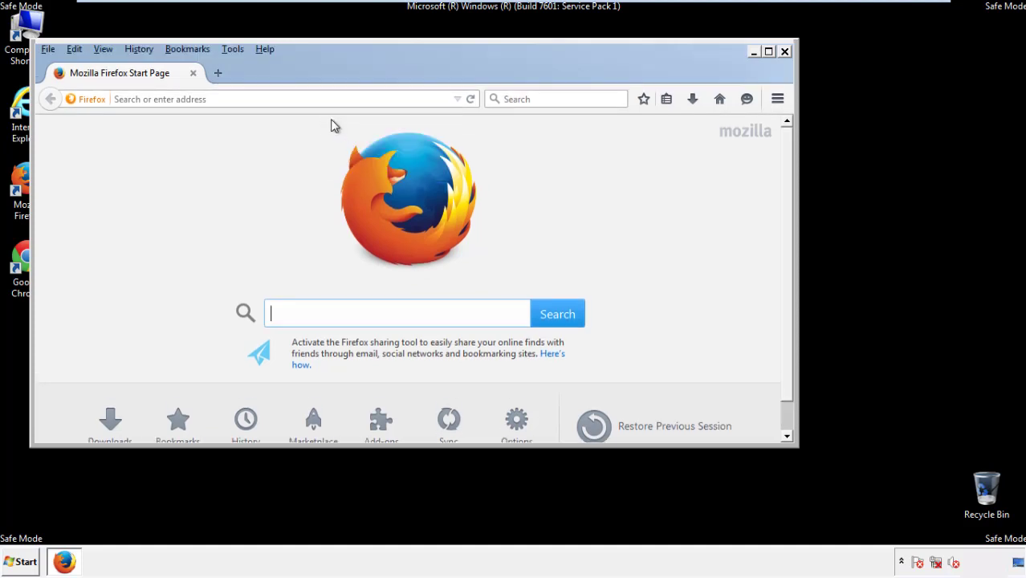
Step: Clear all history, cookies, cache, logins, offline data and site preferences for Everything
click(138, 50)
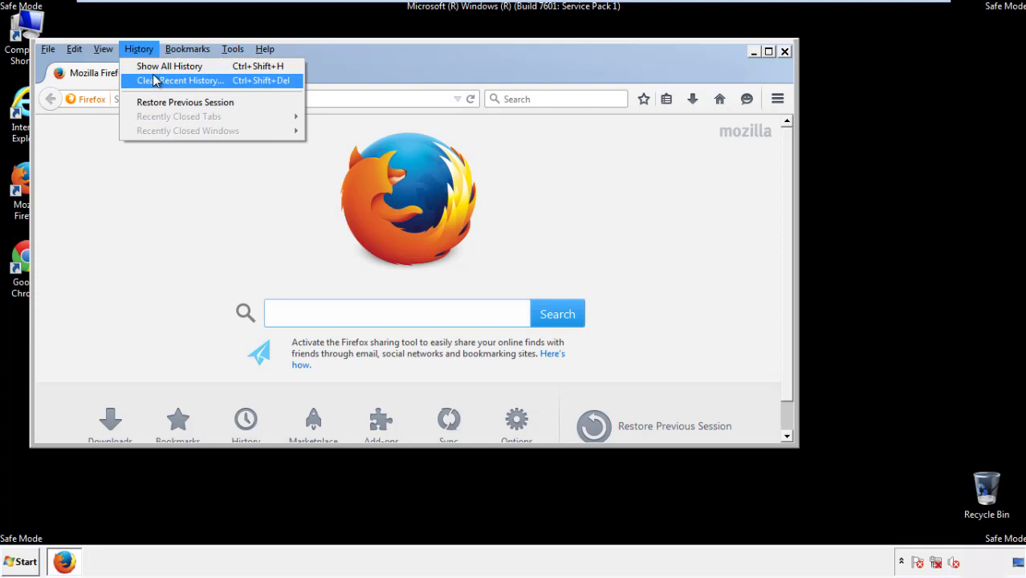
click(155, 81)
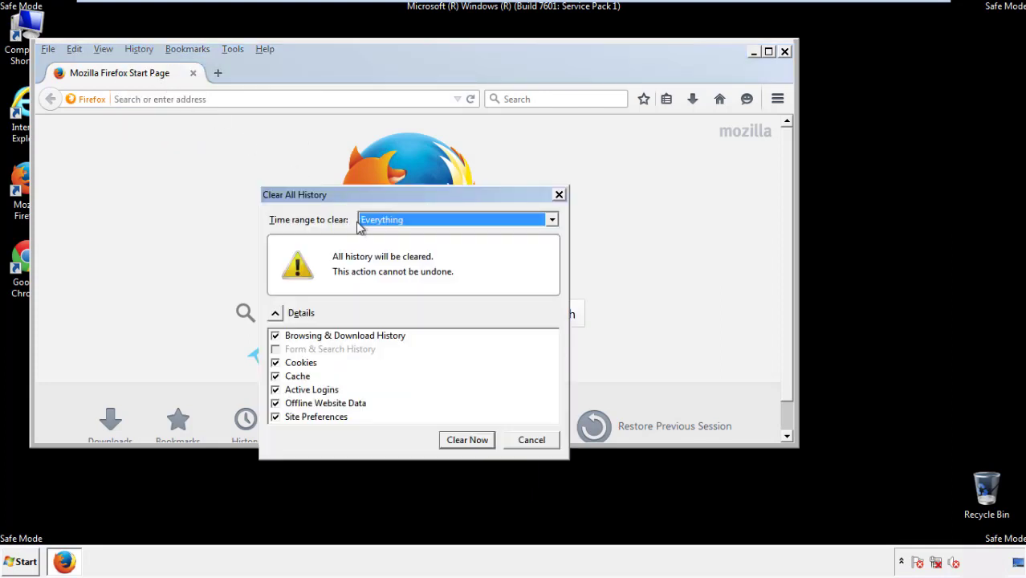
click(382, 222)
click(385, 301)
click(274, 403)
click(274, 403)
click(276, 418)
click(275, 418)
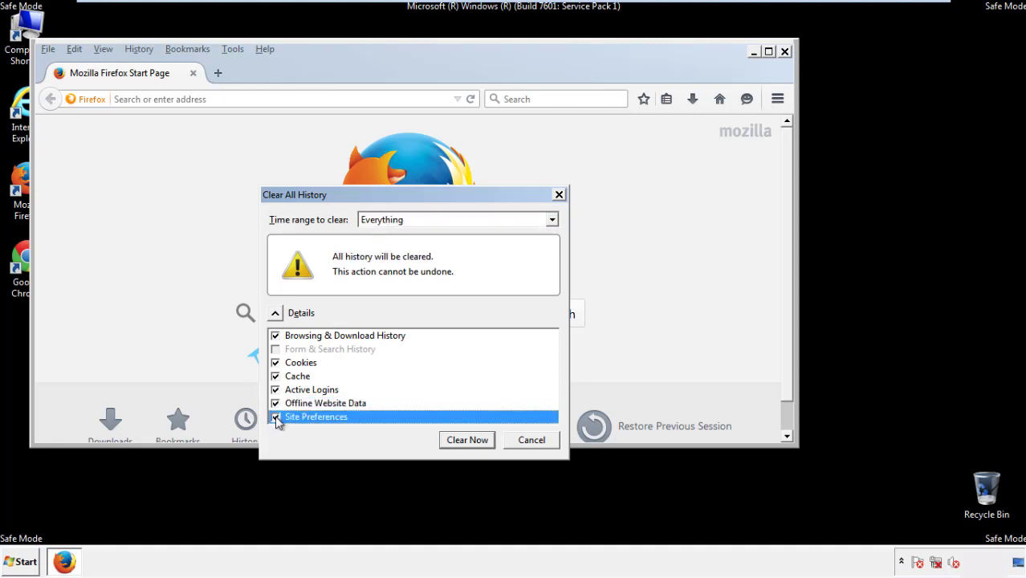
click(467, 442)
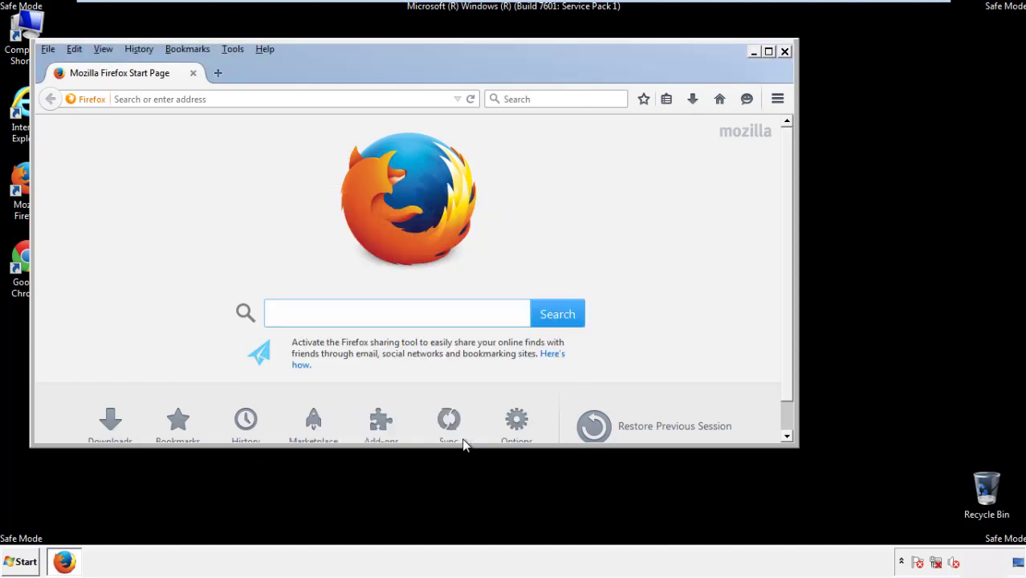
Step: Refresh Firefox to its defaults from Troubleshooting Information, then close the browser
click(265, 49)
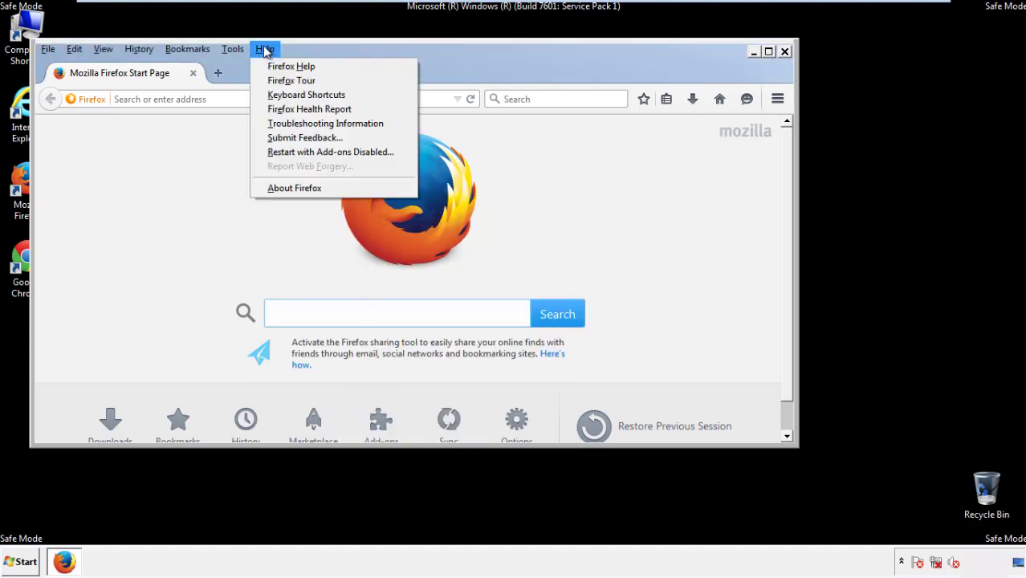
click(297, 124)
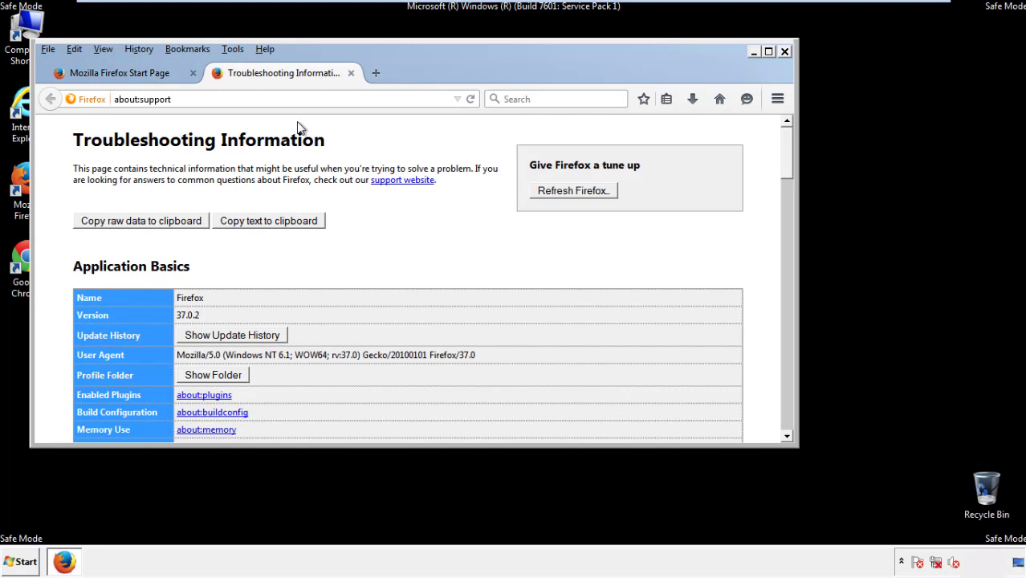
click(595, 195)
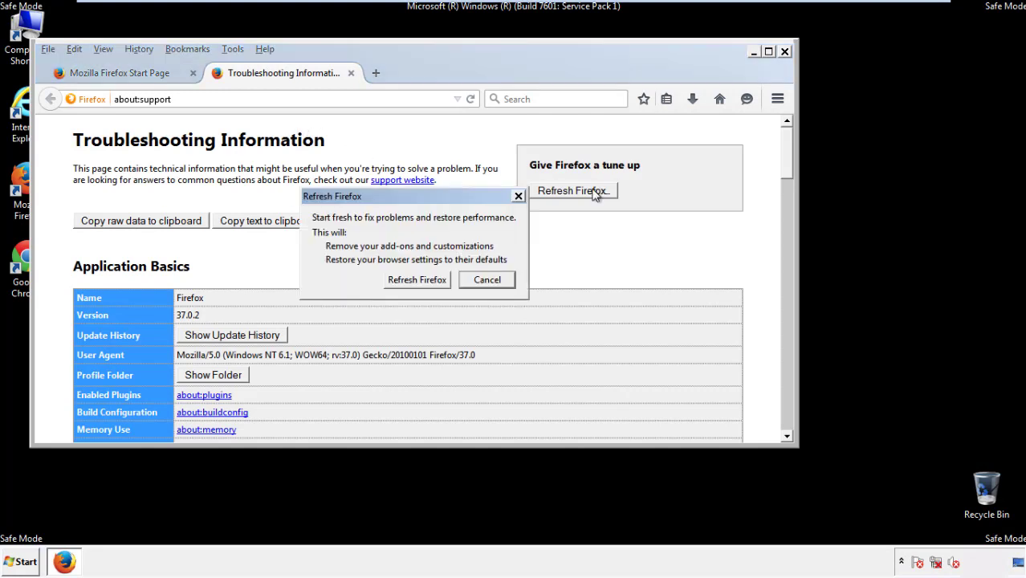
click(417, 280)
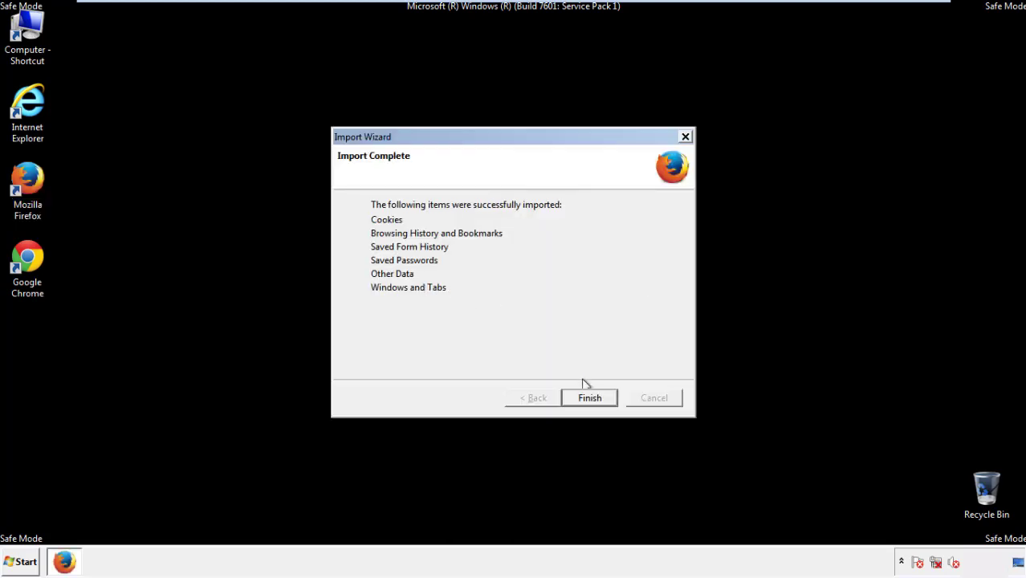
click(591, 398)
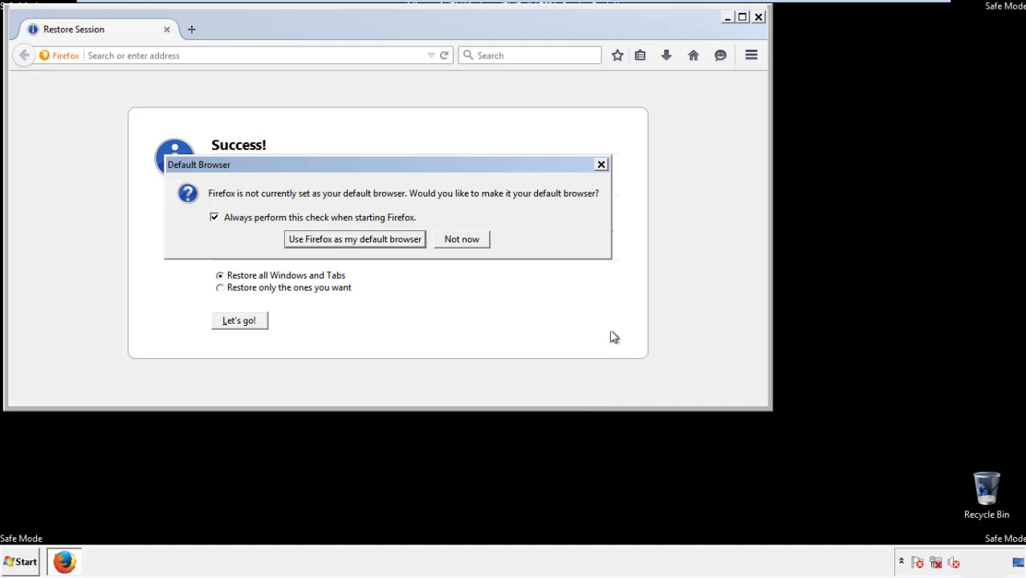
click(464, 243)
click(758, 17)
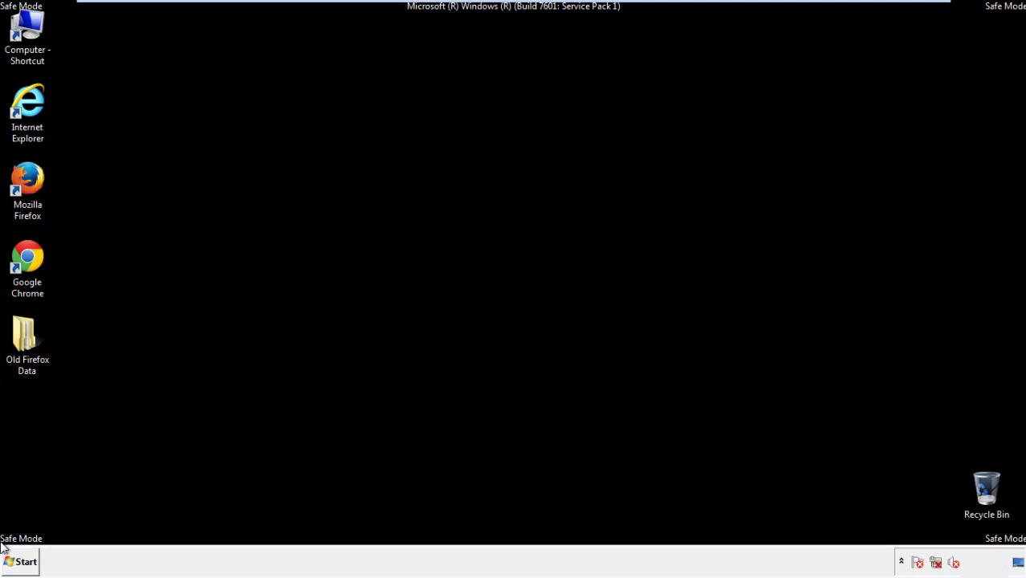
Step: Launch Google Chrome and choose Don't ask again on the default-browser bar
click(24, 256)
double_click(24, 255)
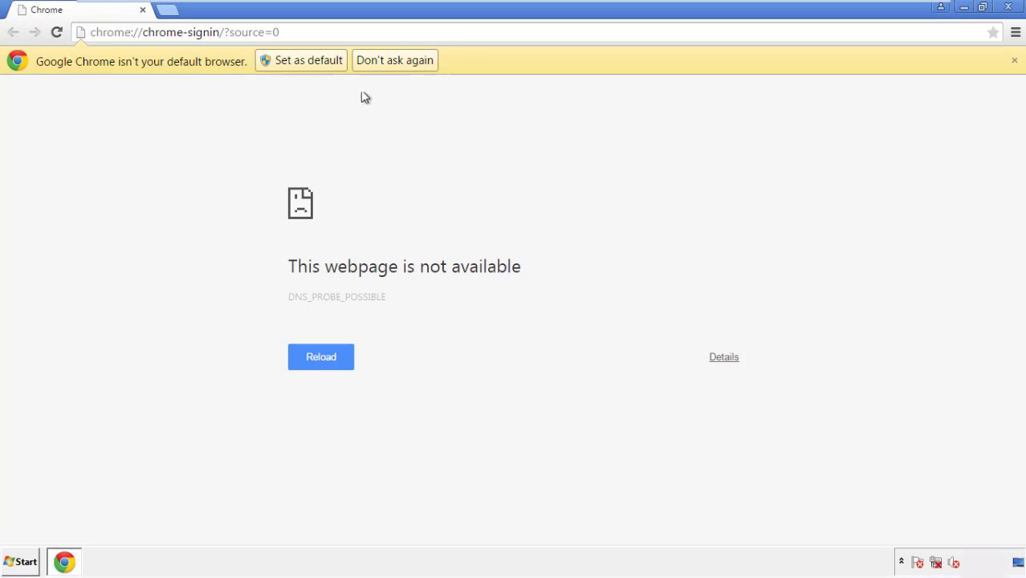
click(395, 60)
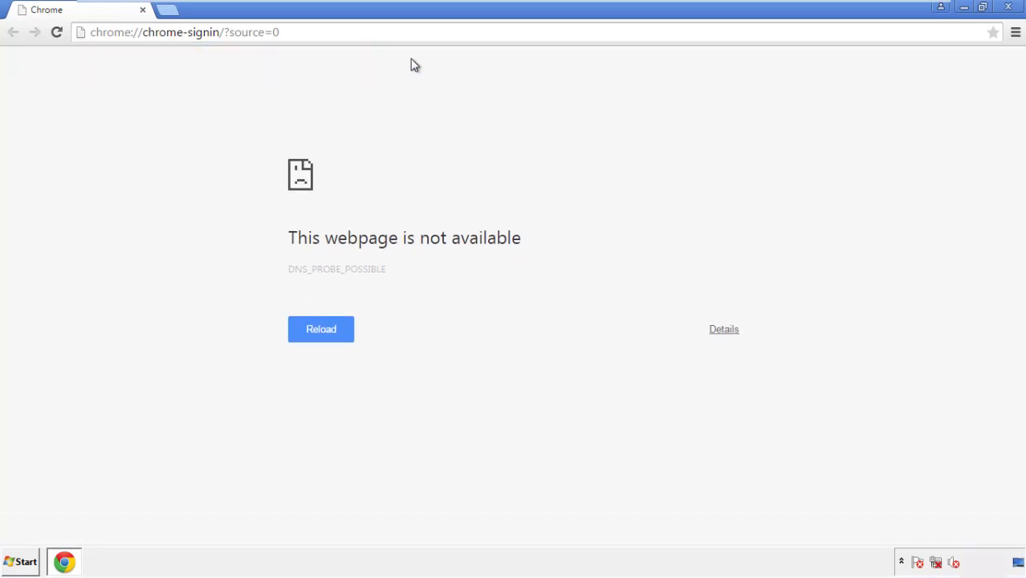
click(1016, 33)
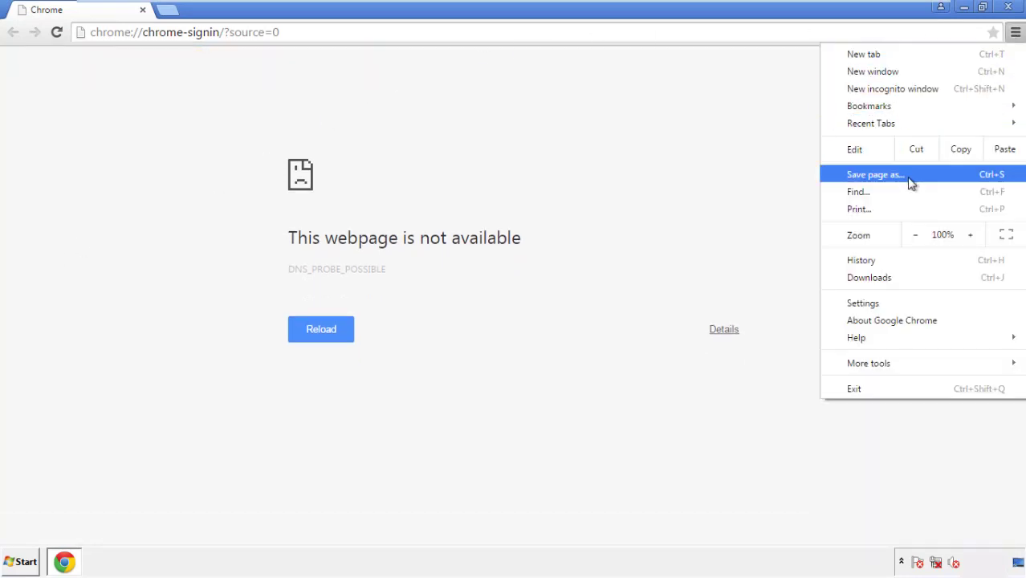
Step: Clear Chrome browsing data from the beginning of time, including autofill form data
click(866, 302)
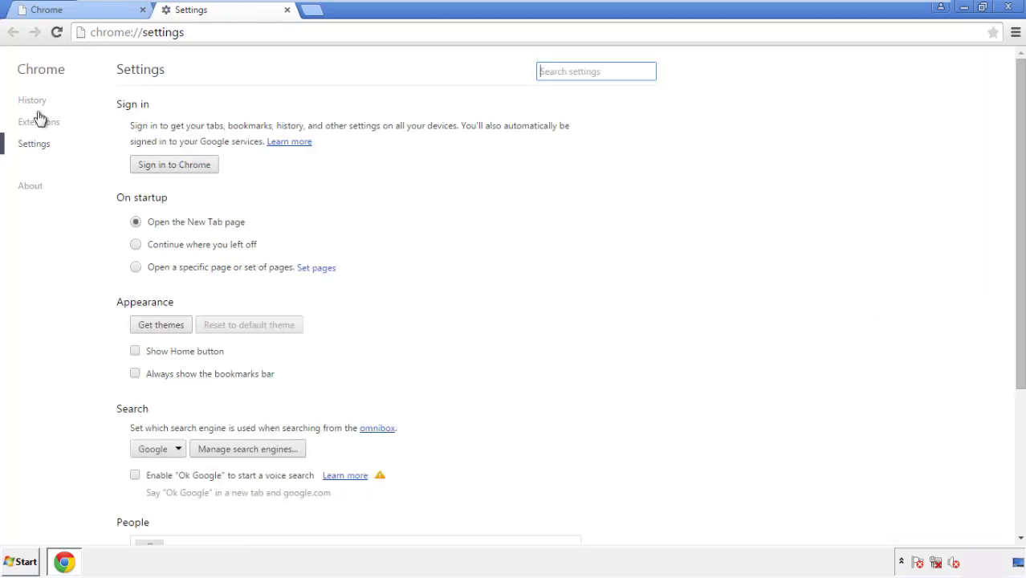
click(38, 105)
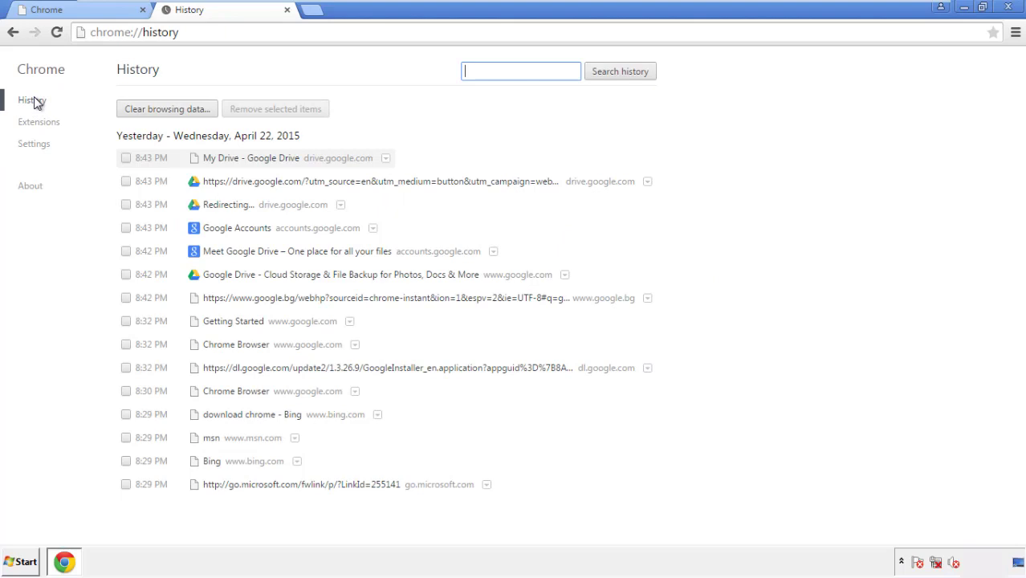
click(155, 112)
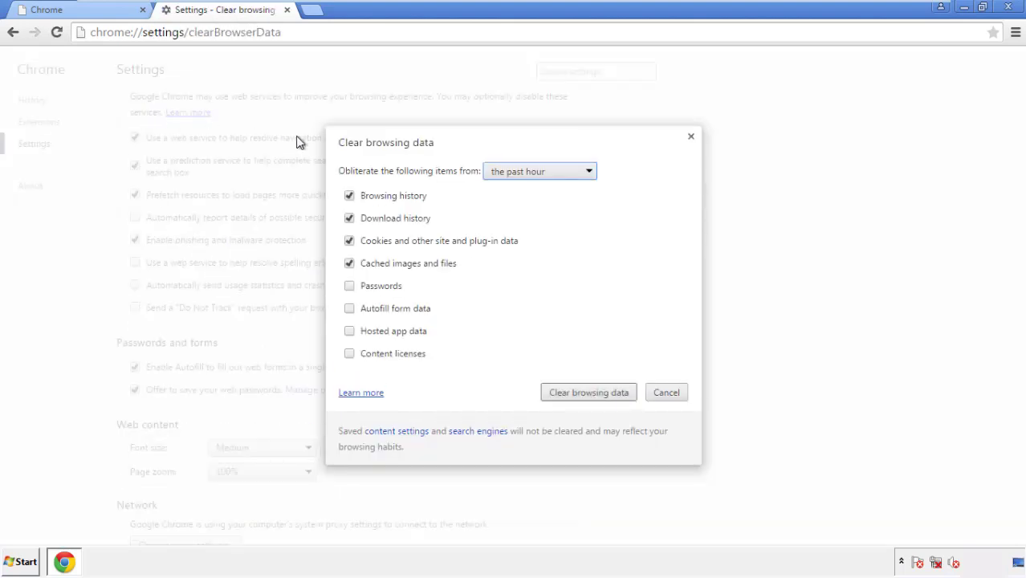
click(516, 172)
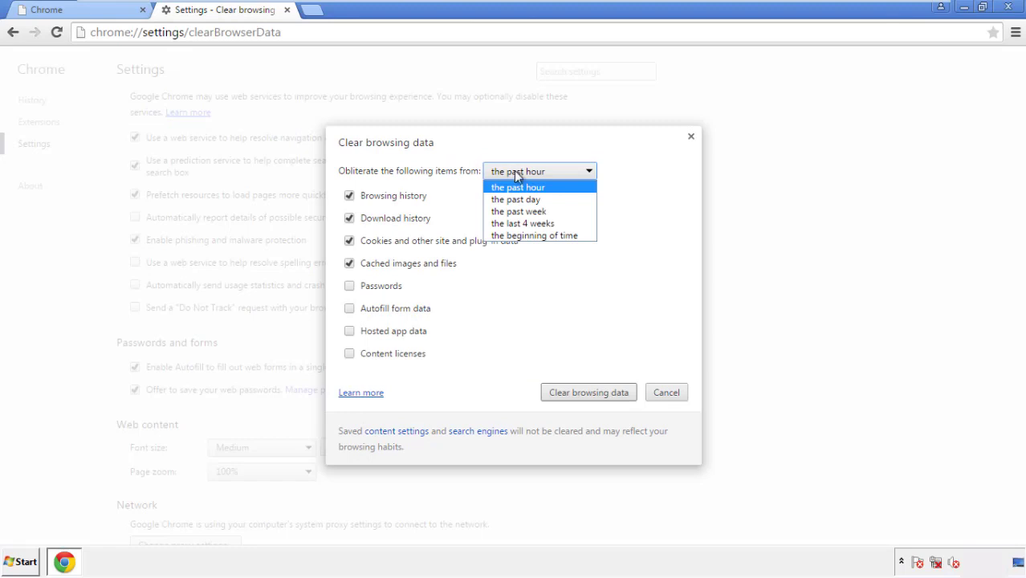
click(514, 236)
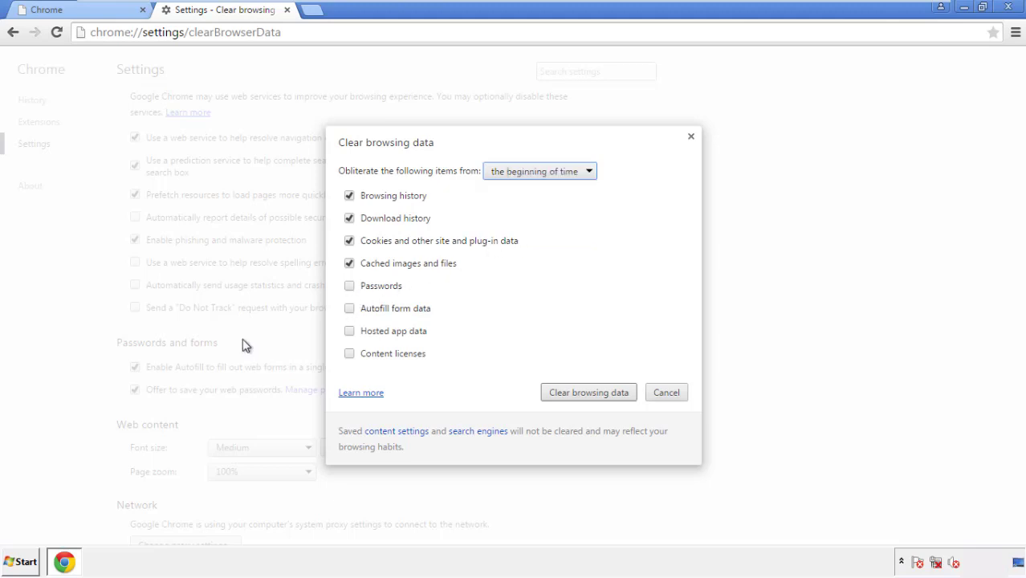
click(353, 310)
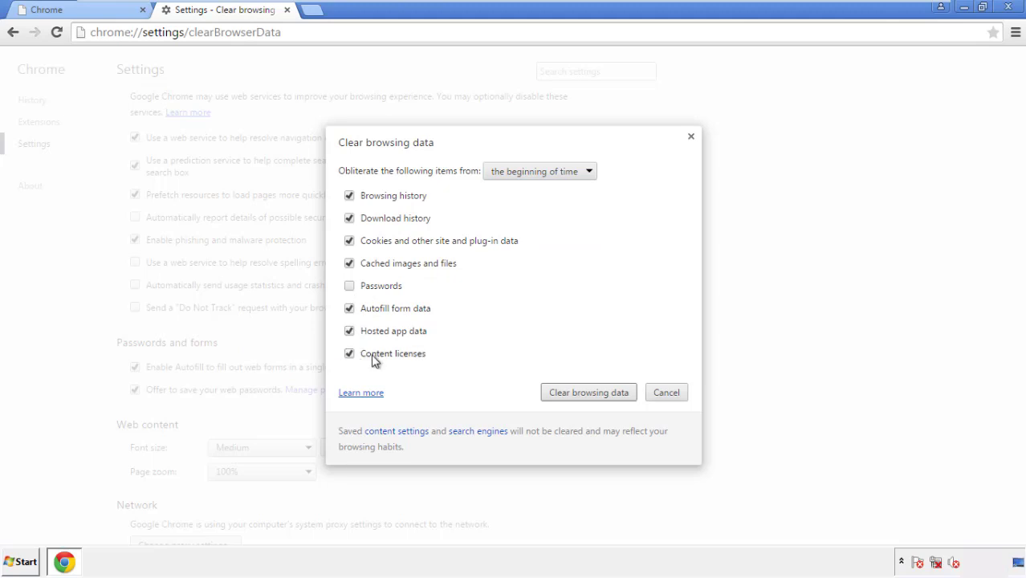
click(576, 394)
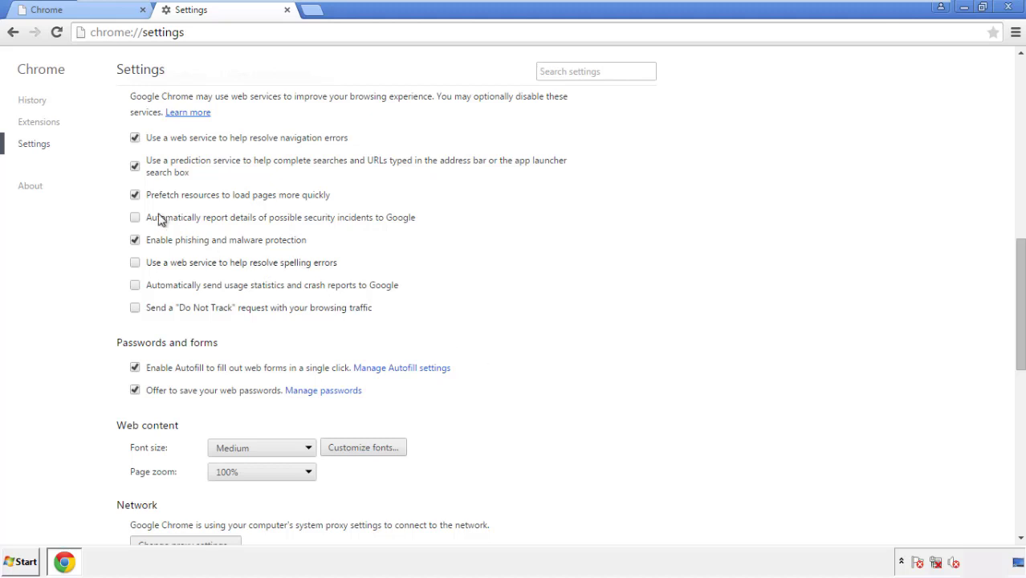
Step: Reset Chrome's settings to their original defaults and close the browser
drag(1020, 255, 1018, 430)
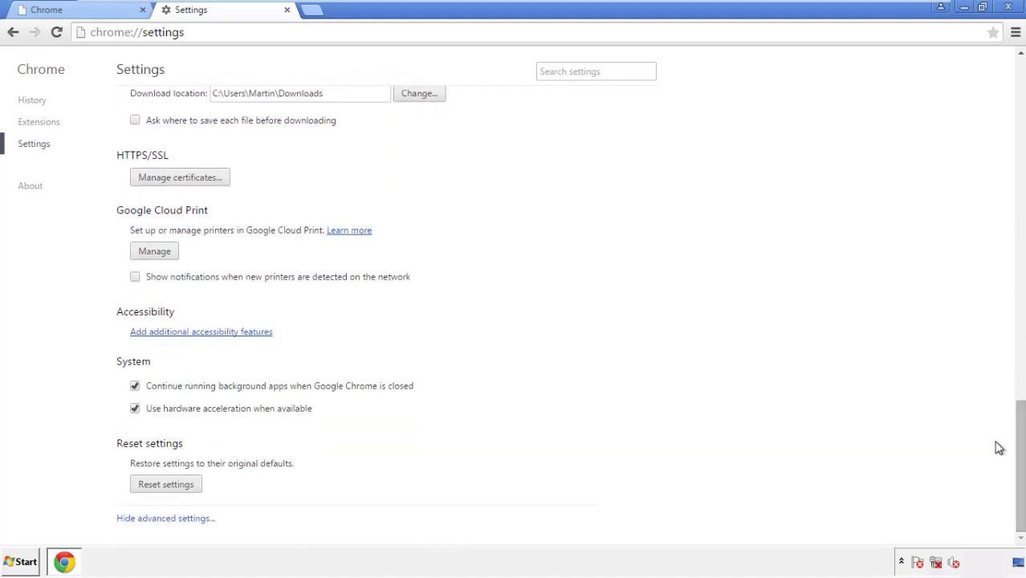
click(193, 487)
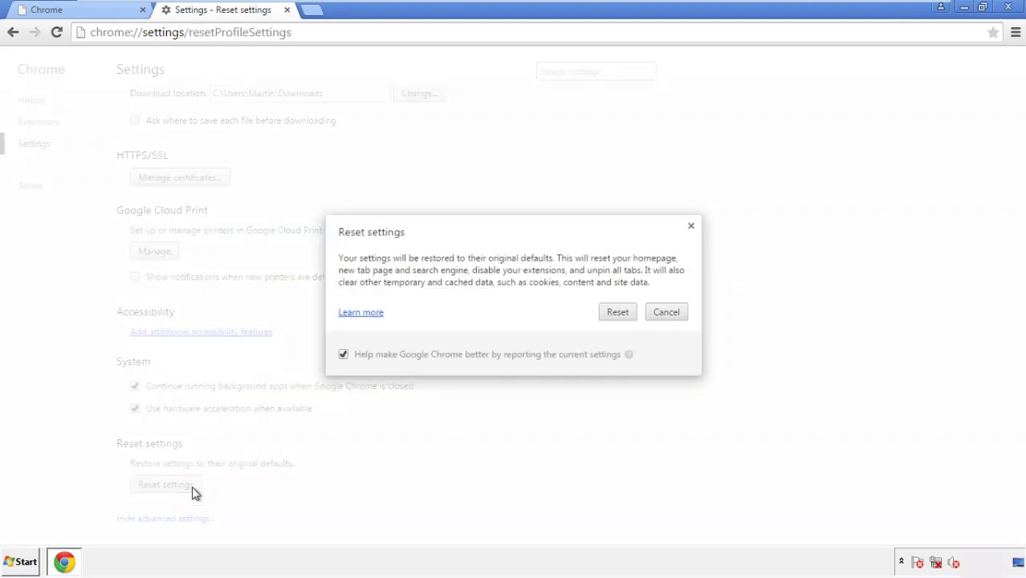
click(618, 312)
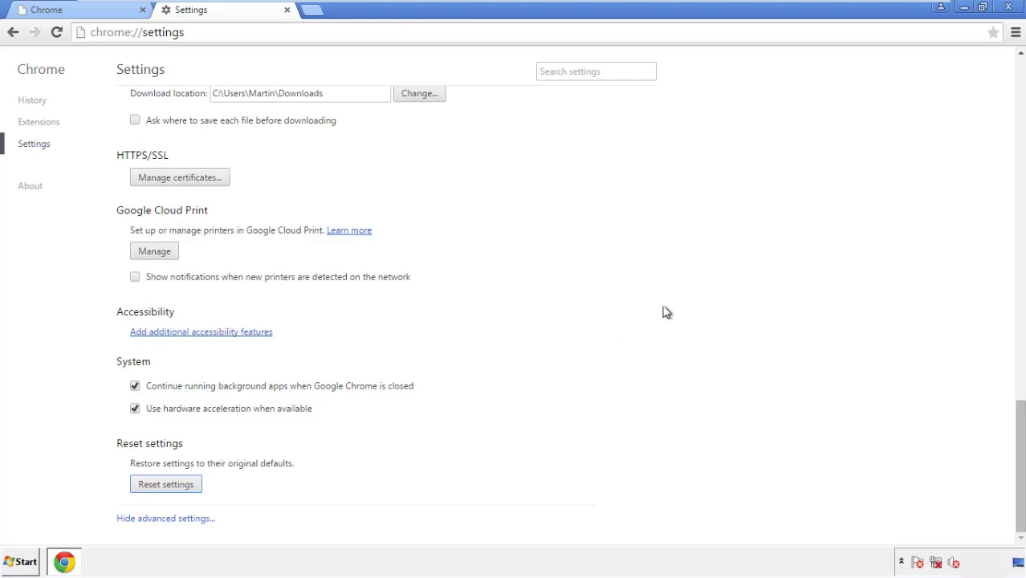
click(1007, 6)
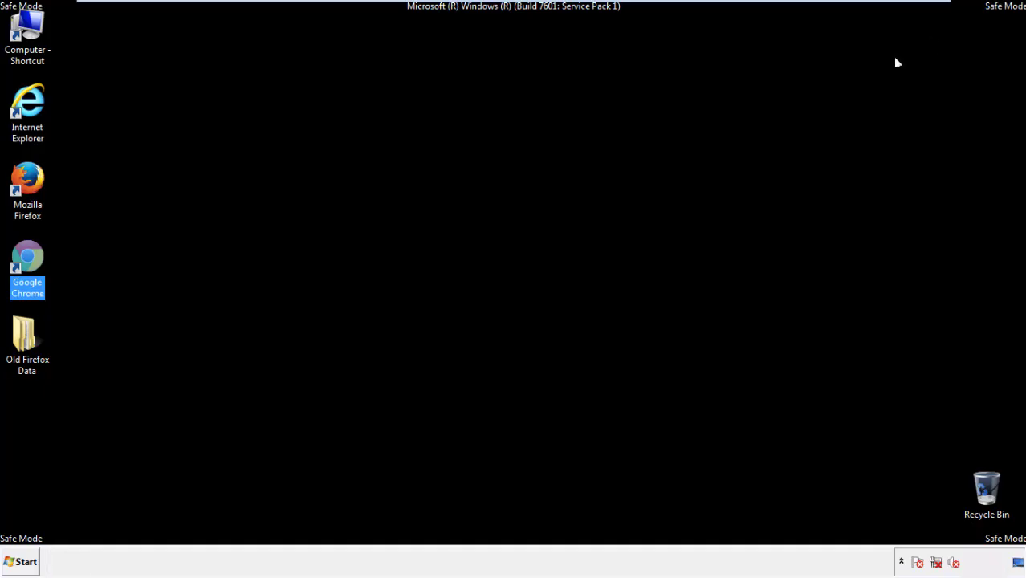
Step: Remove the Search Mine extension in Firefox's Add-ons Manager, then close Firefox
click(553, 259)
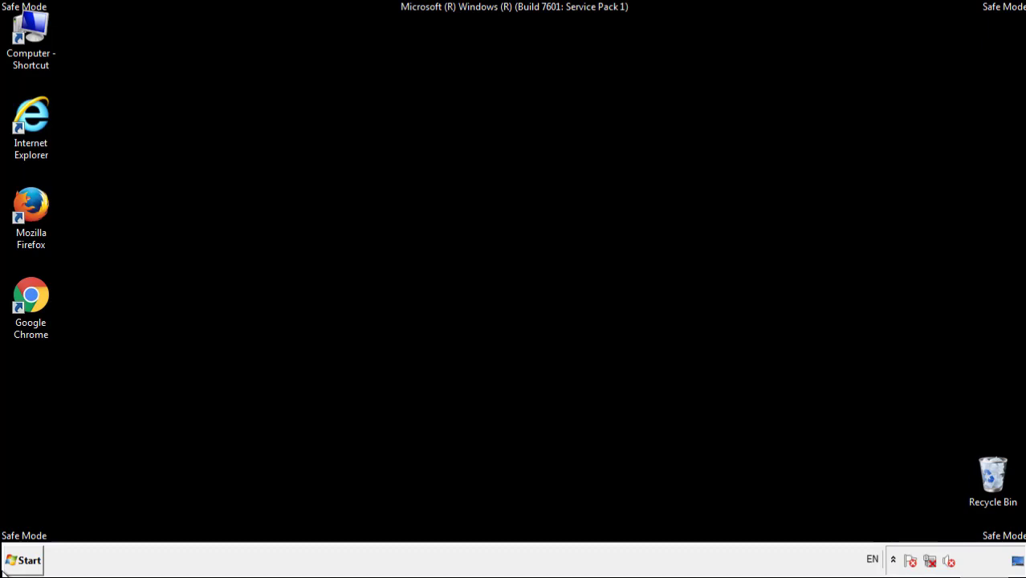
double_click(39, 199)
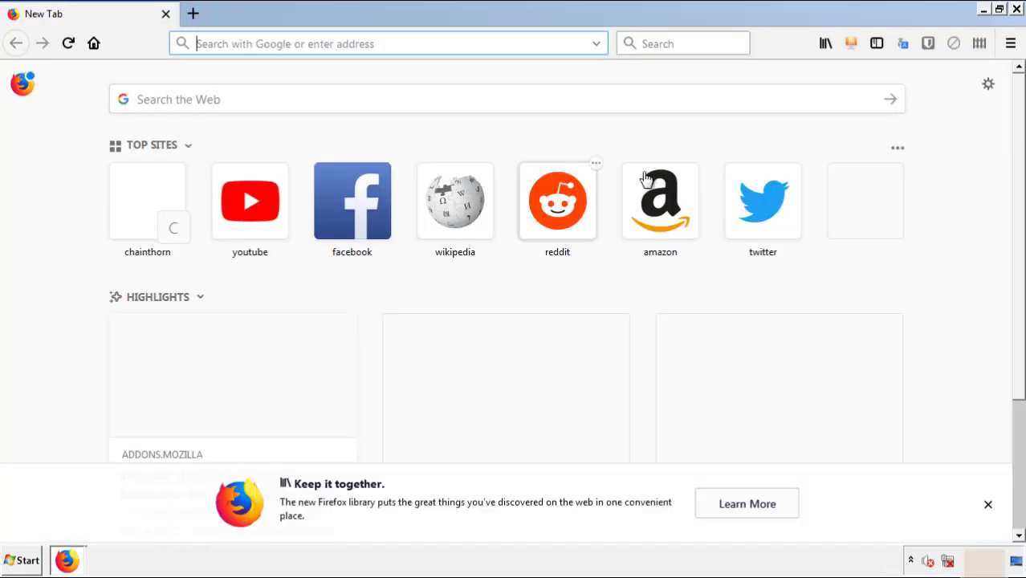
click(1010, 43)
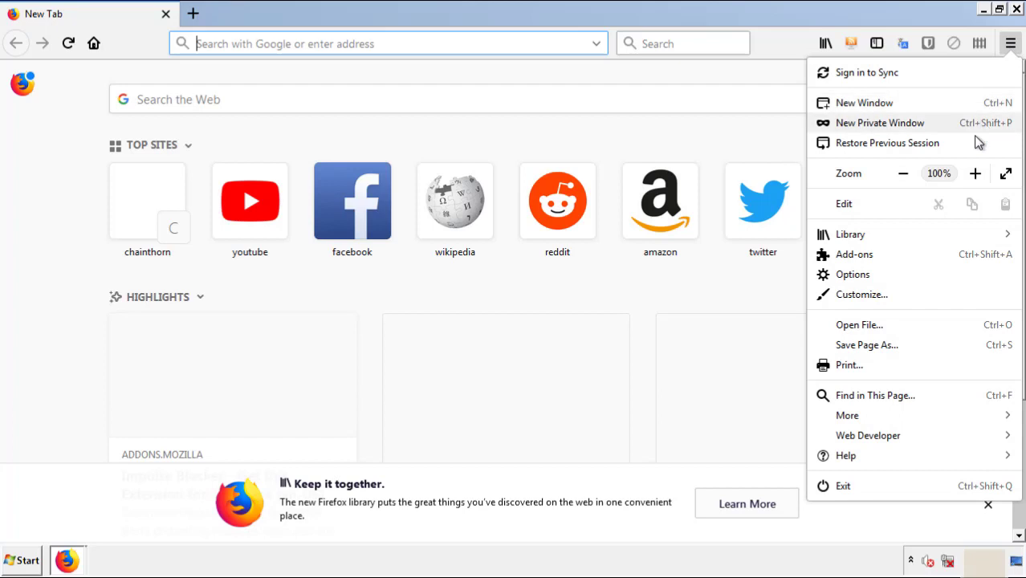
click(854, 254)
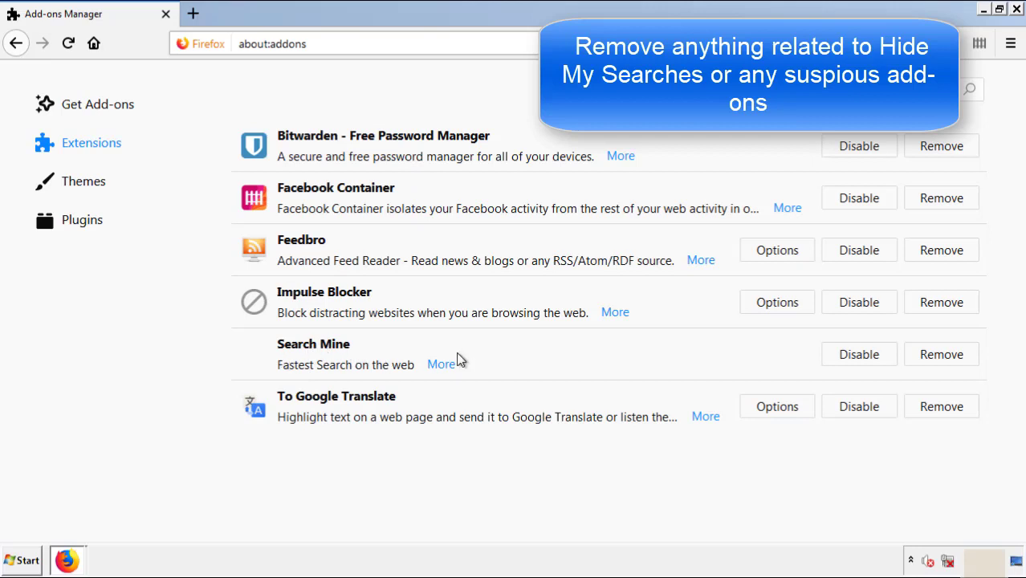
click(938, 359)
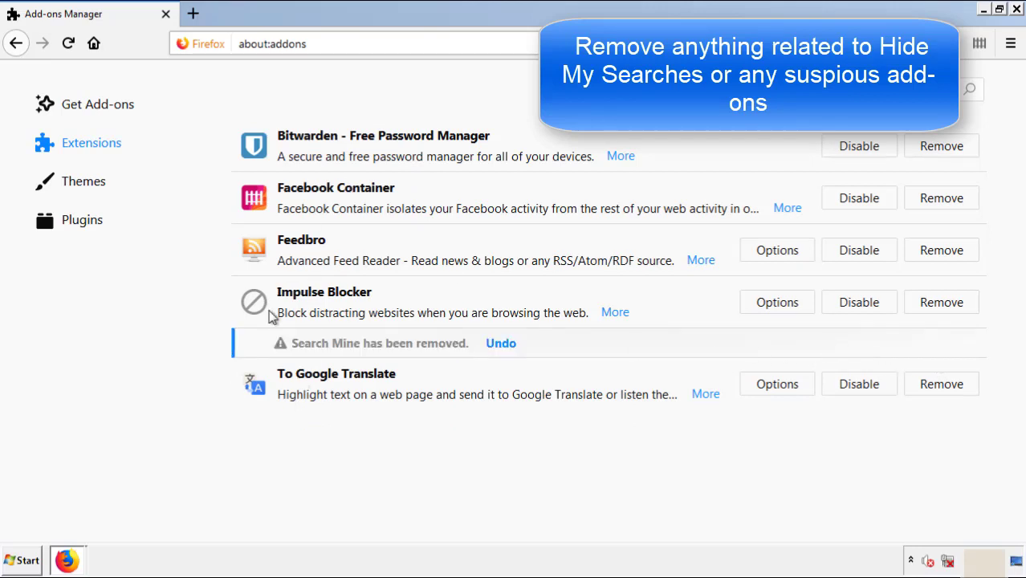
click(1018, 11)
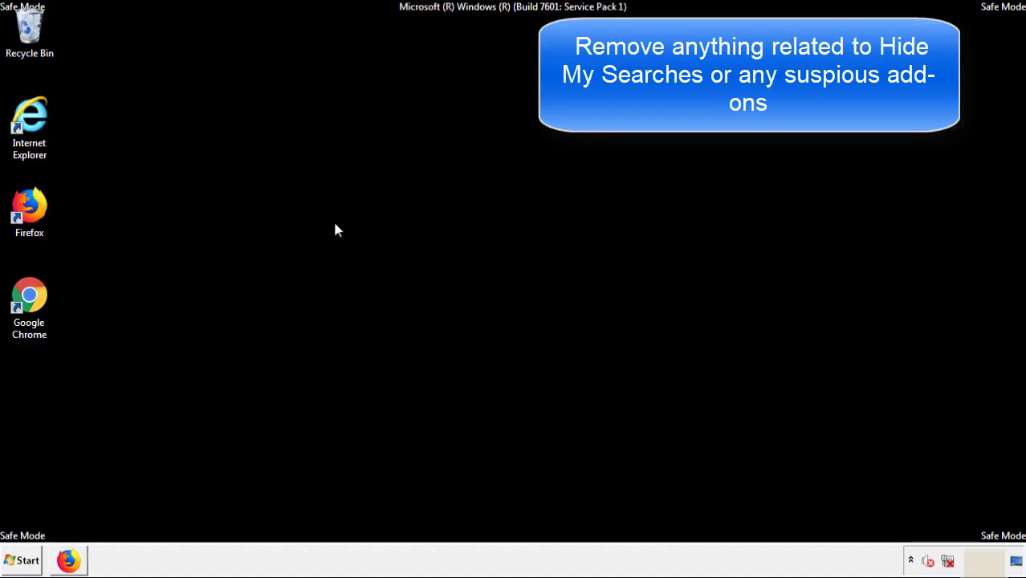
Step: Remove the Search Mine extension from Chrome's Extensions page and close Chrome
double_click(29, 312)
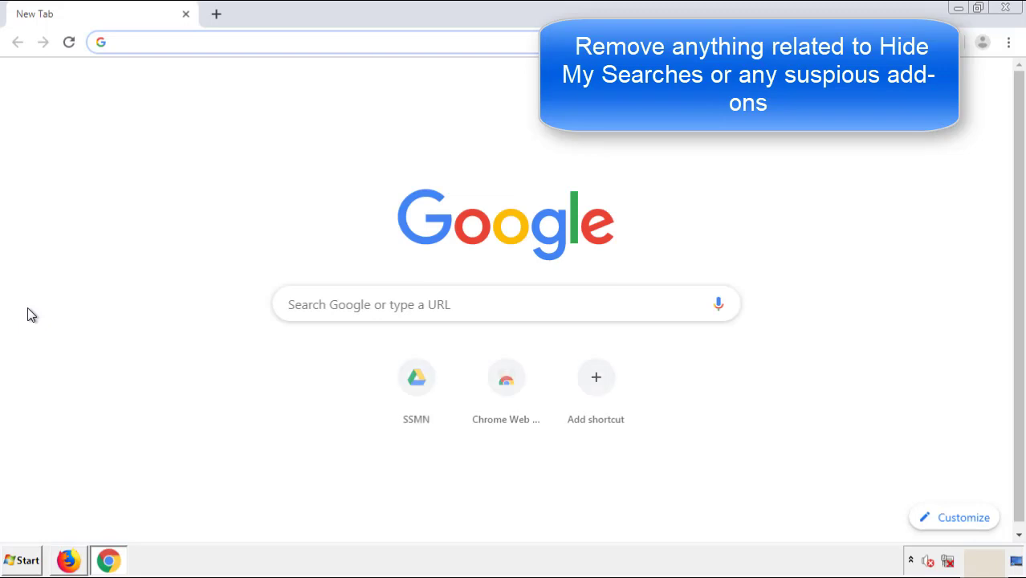
click(1009, 42)
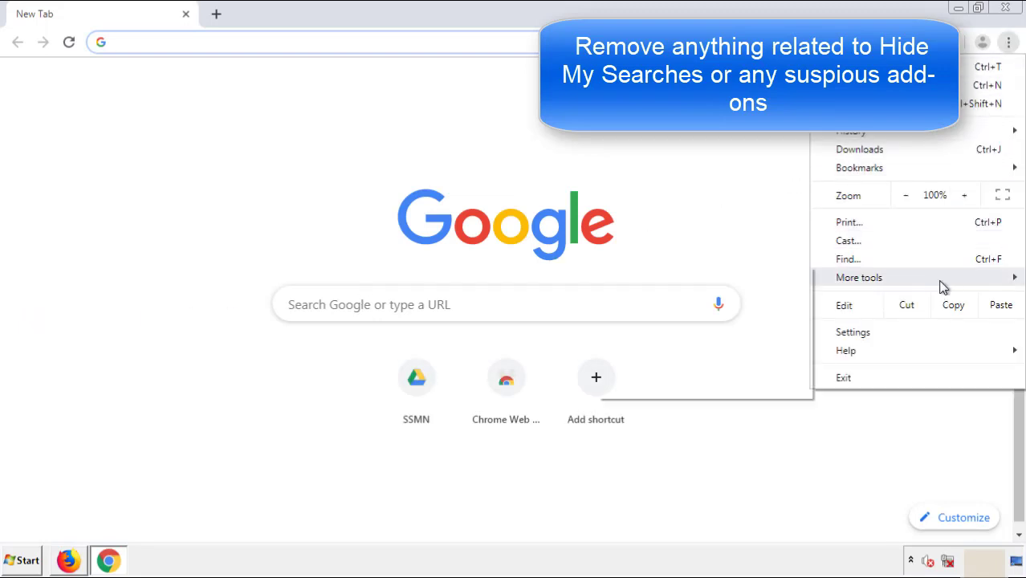
mouse_move(921, 284)
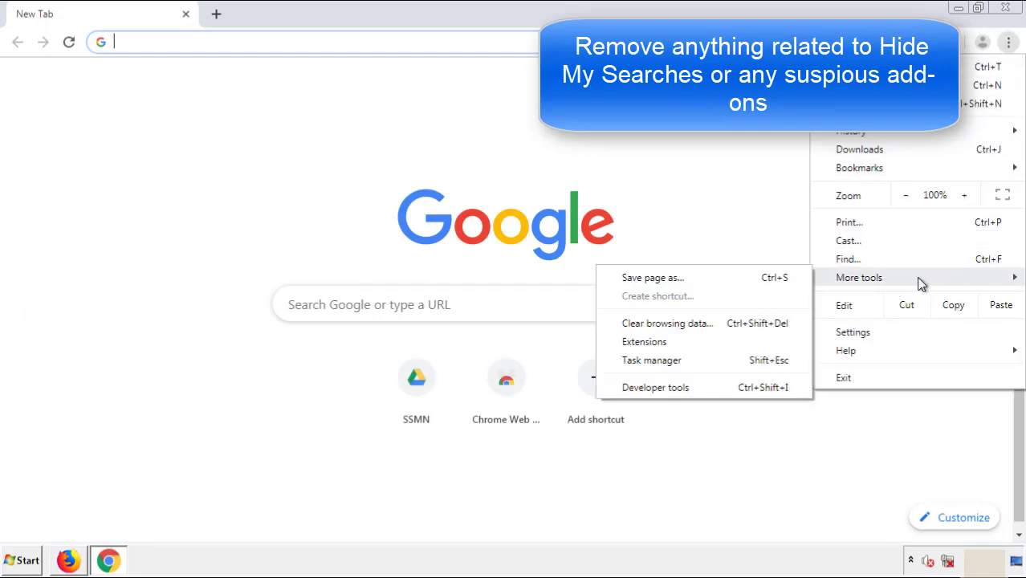
click(652, 342)
scroll(290, 269, down, 8)
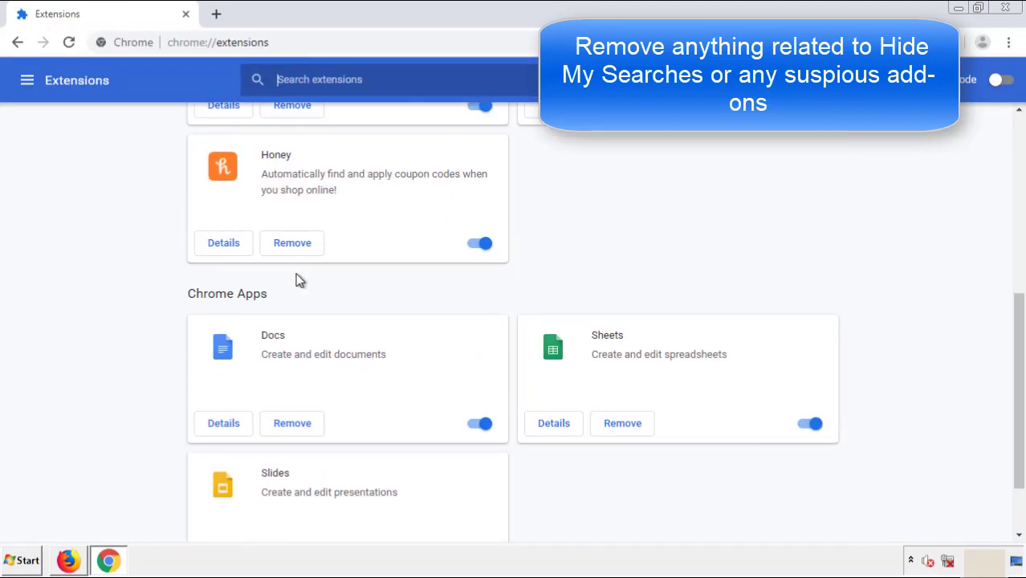
scroll(390, 293, up, 8)
click(289, 232)
click(573, 143)
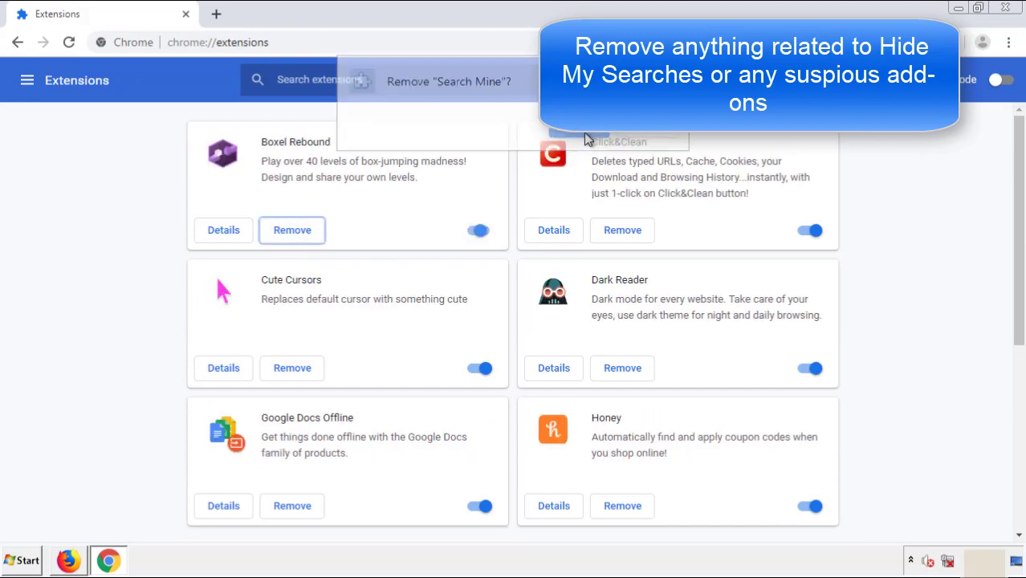
click(1013, 10)
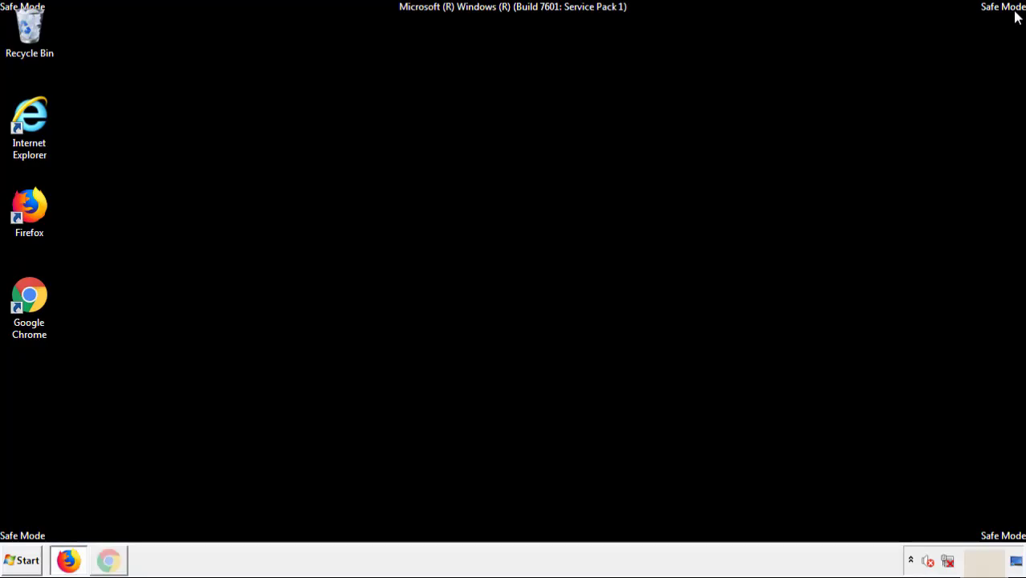
Step: Restart Windows from the Start menu
click(26, 561)
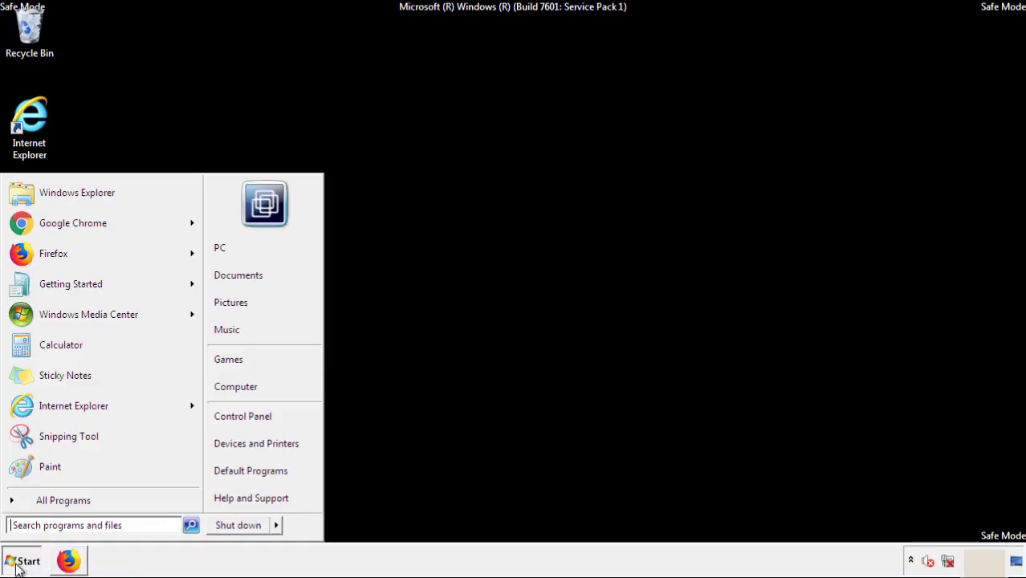
mouse_move(278, 528)
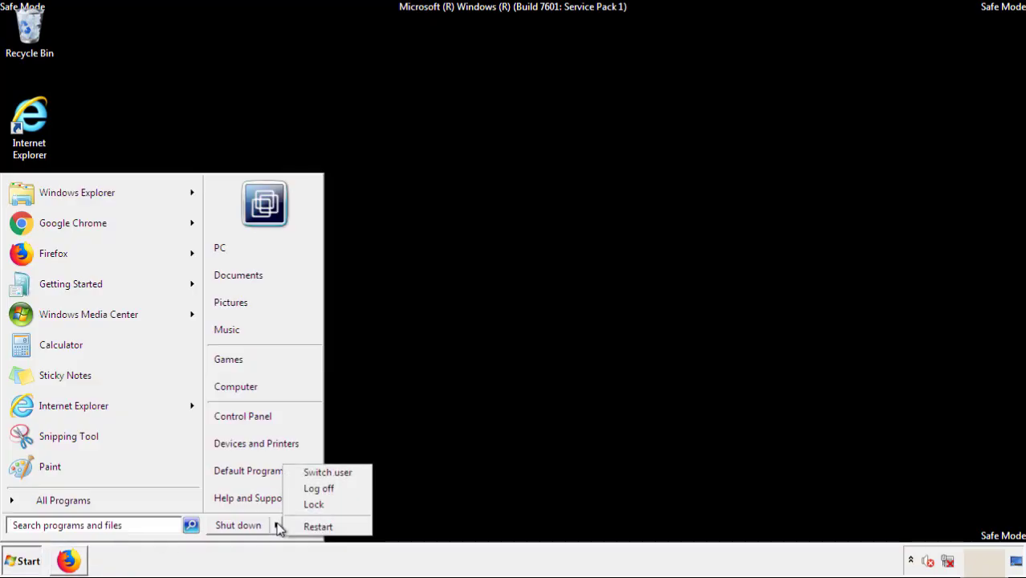
click(321, 527)
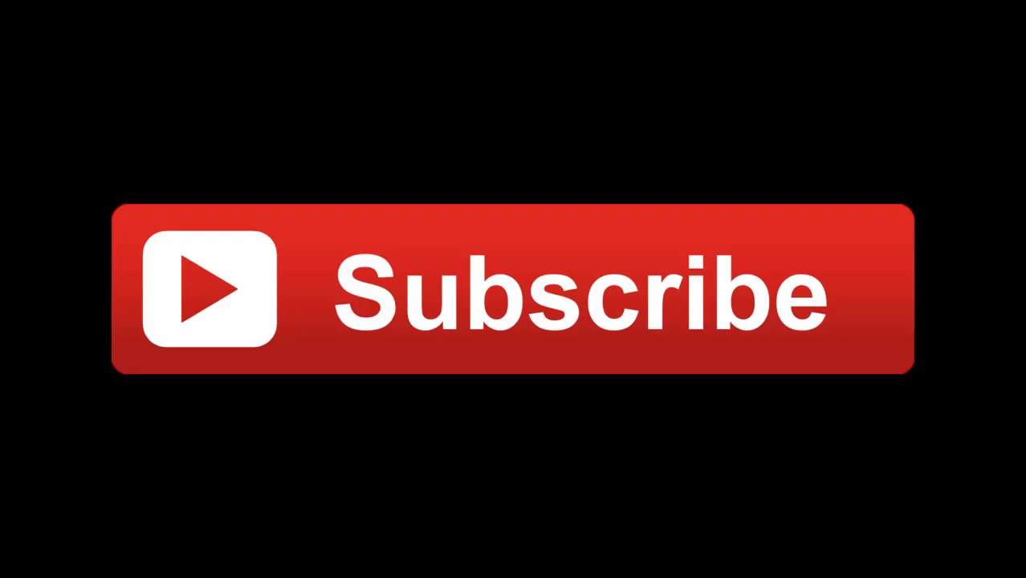